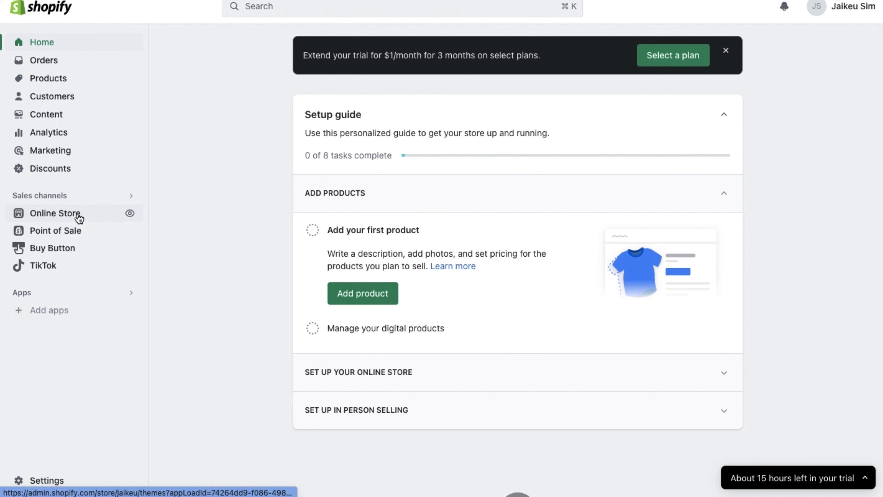
- Go to the Online Store Themes page and list the options for adding a new theme
{"action": "left_click", "coordinate": [79, 217]}
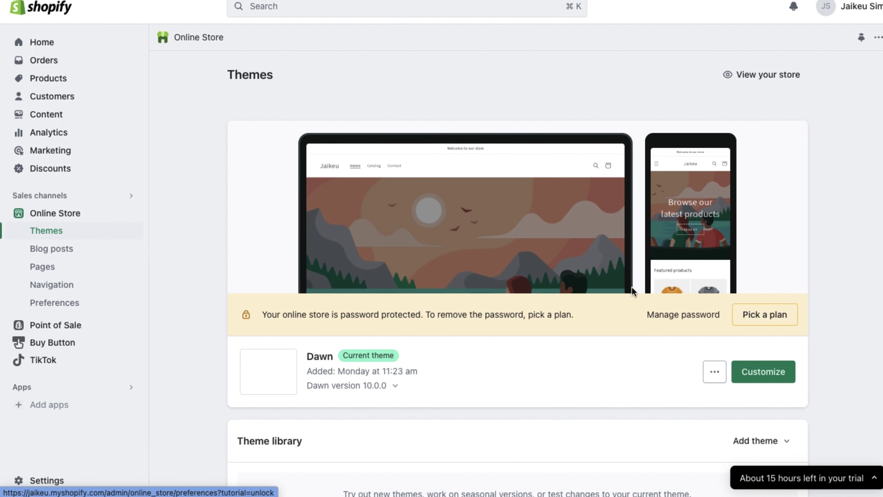
{"action": "scroll", "coordinate": [661, 335], "scroll_direction": "down", "scroll_amount": 4}
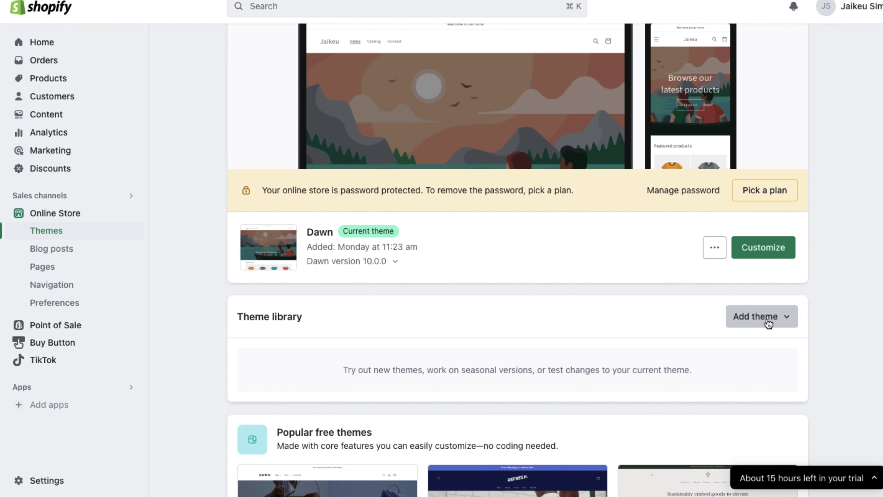
{"action": "left_click", "coordinate": [781, 325]}
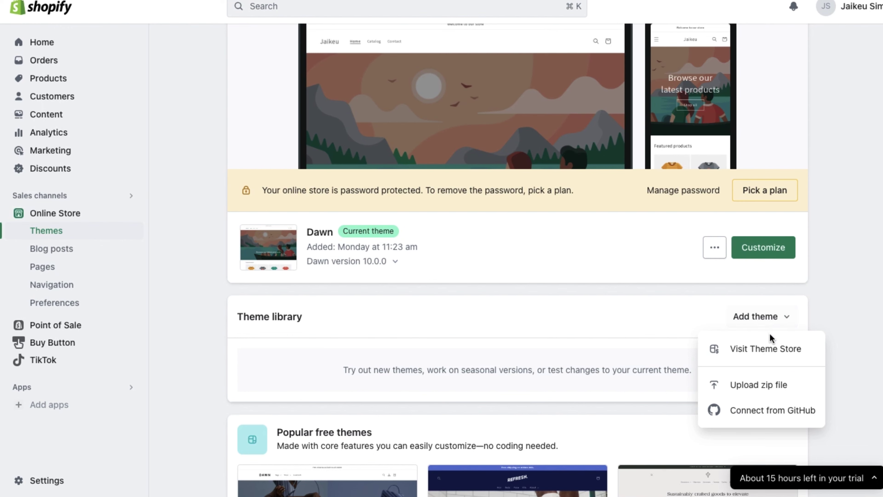
- Search the Theme Store for 'countdown' and browse the 46 themes with the Countdown timer feature
{"action": "left_click", "coordinate": [761, 354]}
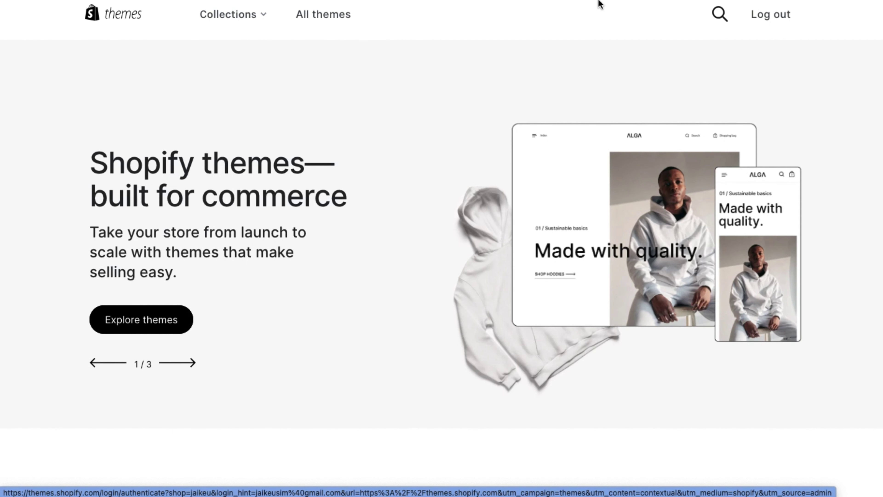
{"action": "left_click", "coordinate": [720, 19]}
{"action": "type", "text": "c"}
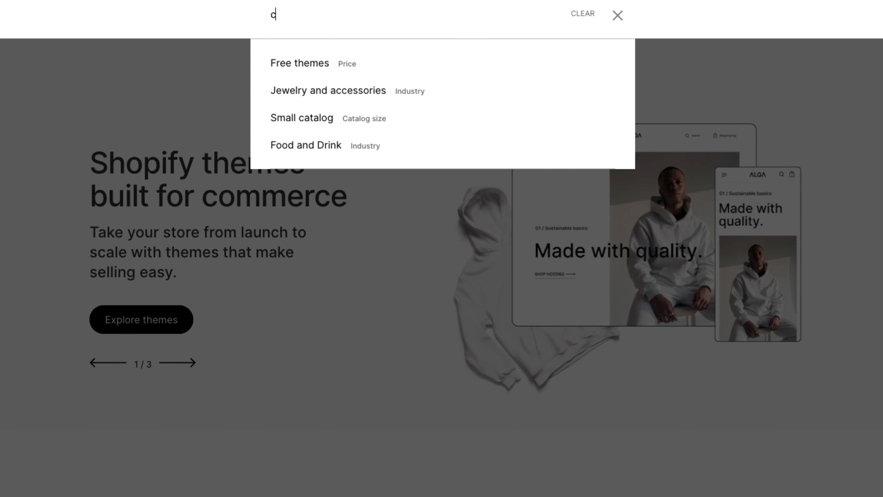
{"action": "type", "text": "ountdown"}
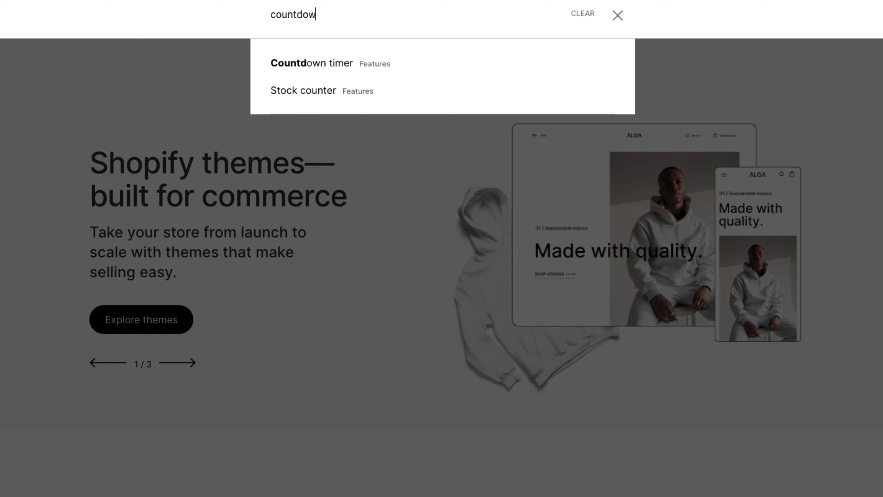
{"action": "left_click", "coordinate": [323, 65]}
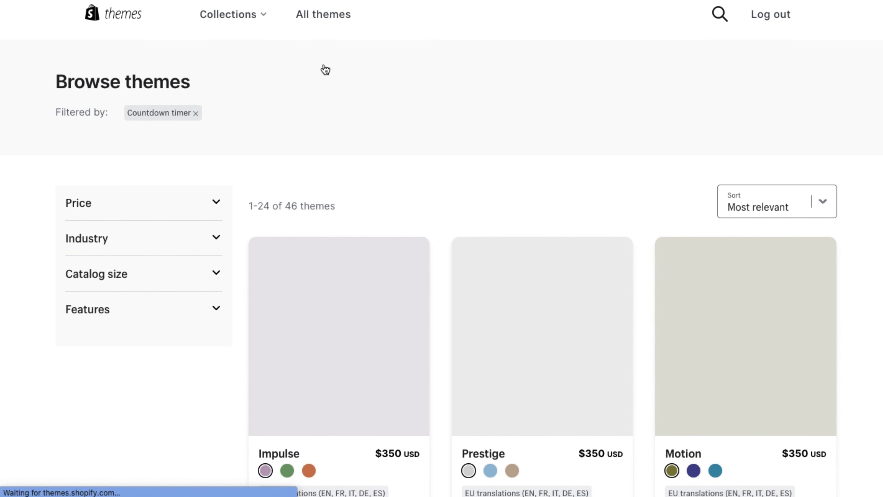
{"action": "scroll", "coordinate": [376, 365], "scroll_direction": "down", "scroll_amount": 5}
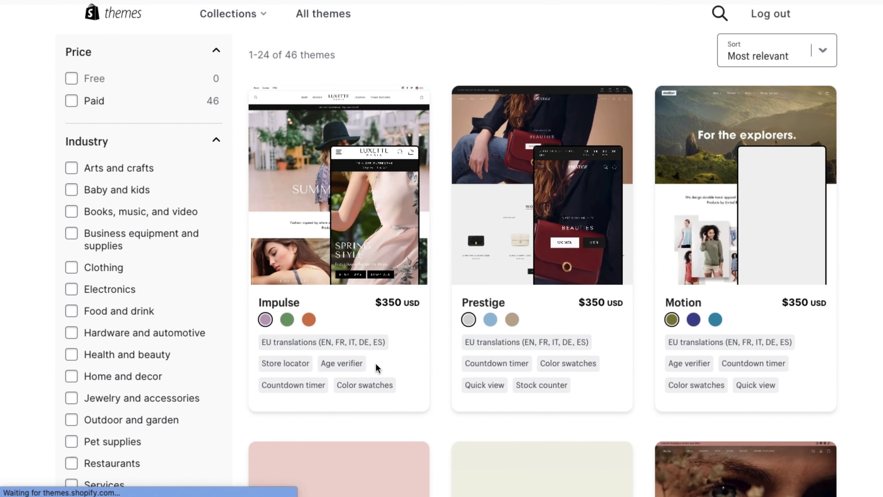
{"action": "scroll", "coordinate": [375, 363], "scroll_direction": "down", "scroll_amount": 12}
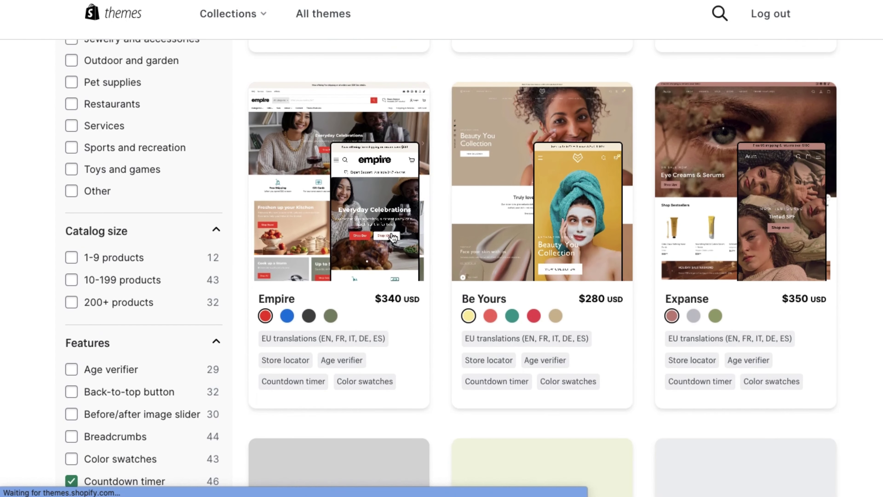
{"action": "scroll", "coordinate": [402, 221], "scroll_direction": "down", "scroll_amount": 2}
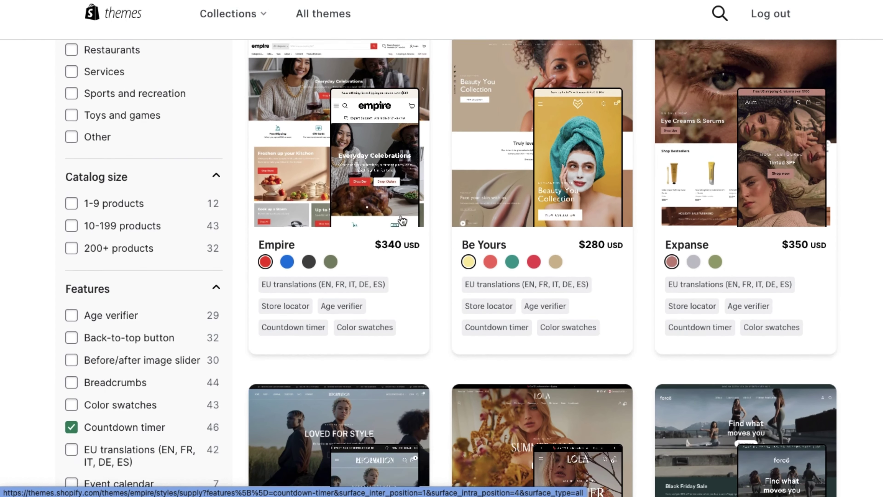
{"action": "scroll", "coordinate": [389, 195], "scroll_direction": "down", "scroll_amount": 8}
{"action": "scroll", "coordinate": [394, 190], "scroll_direction": "up", "scroll_amount": 4}
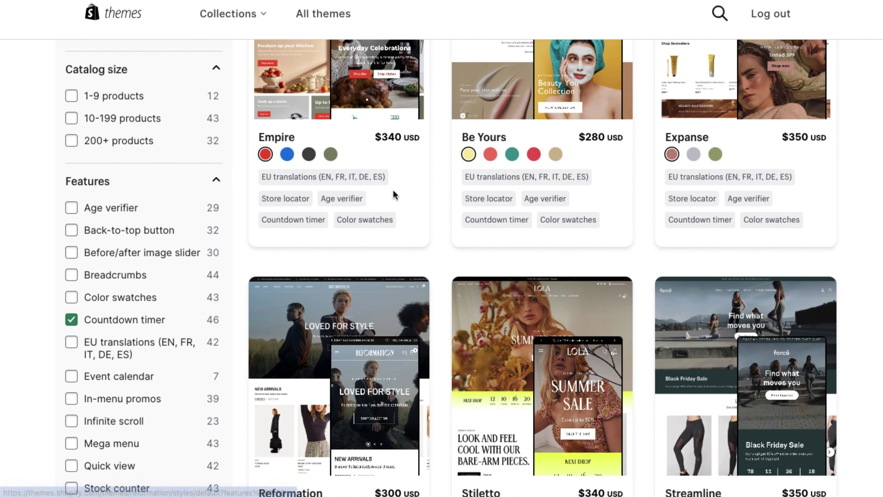
{"action": "scroll", "coordinate": [407, 194], "scroll_direction": "up", "scroll_amount": 2}
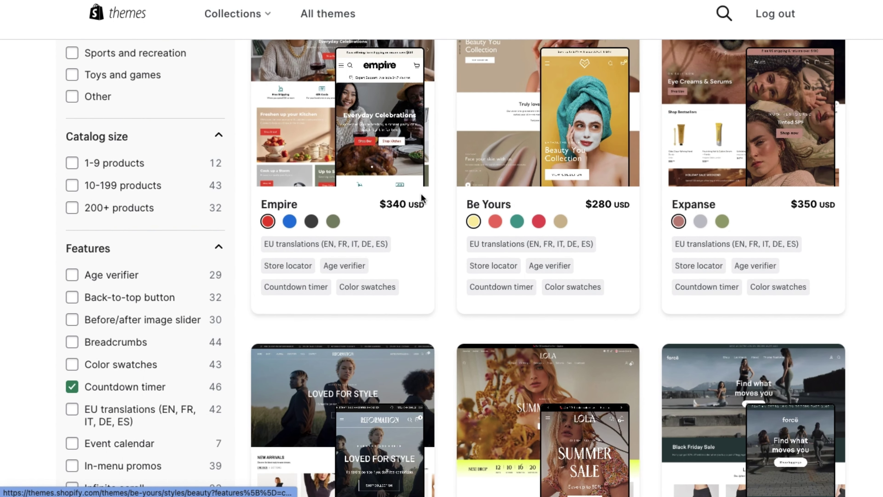
{"action": "scroll", "coordinate": [422, 199], "scroll_direction": "up", "scroll_amount": 1}
{"action": "left_click_drag", "start_coordinate": [379, 246], "coordinate": [397, 244]}
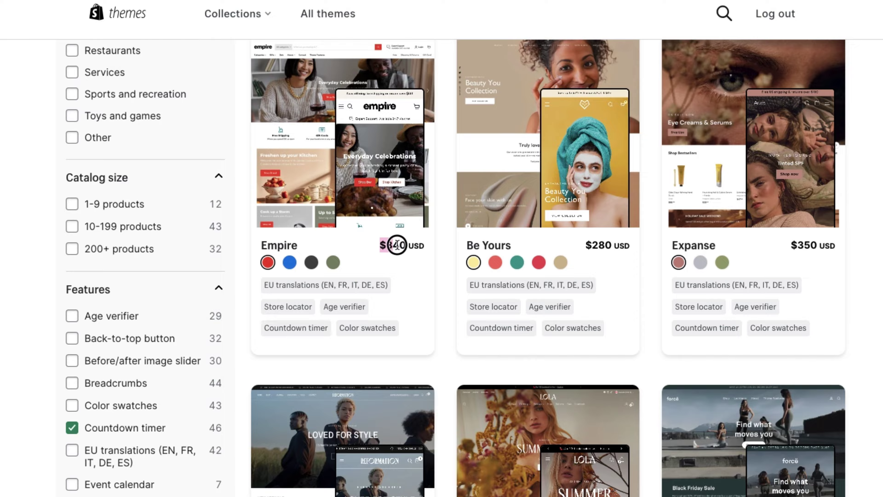
{"action": "scroll", "coordinate": [397, 244], "scroll_direction": "up", "scroll_amount": 15}
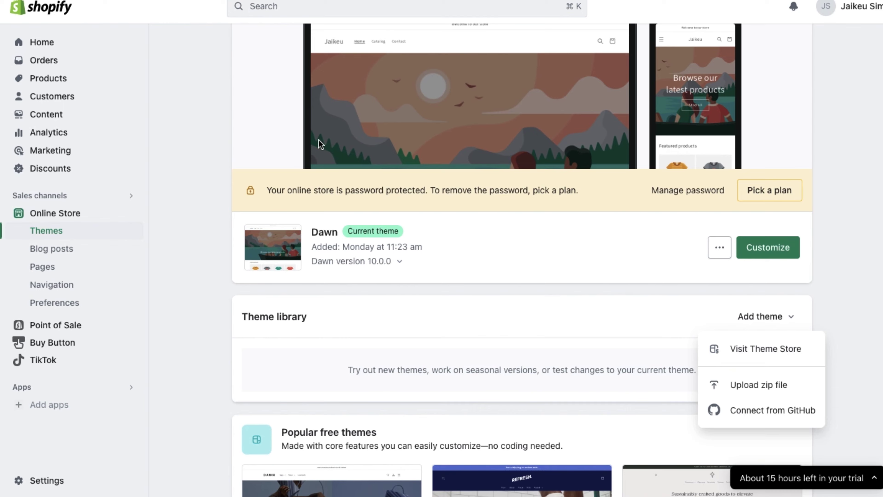
- Search apps for 'countdown tim' and open the Essential Countdown Timer Bar listing
{"action": "scroll", "coordinate": [320, 143], "scroll_direction": "up", "scroll_amount": 3}
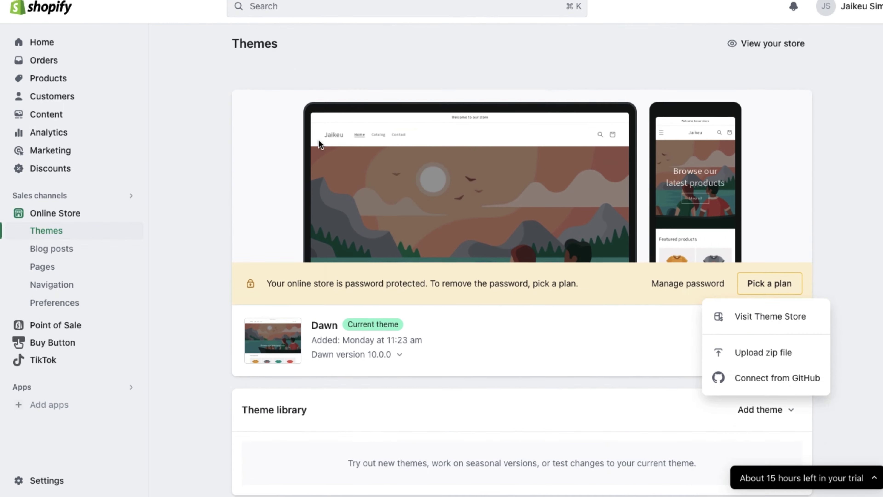
{"action": "left_click", "coordinate": [570, 7]}
{"action": "left_click", "coordinate": [345, 38]}
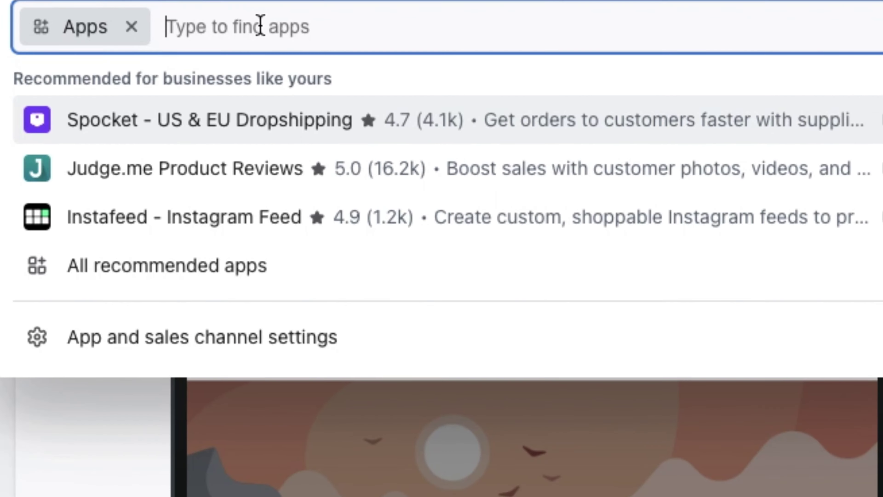
{"action": "type", "text": "countd"}
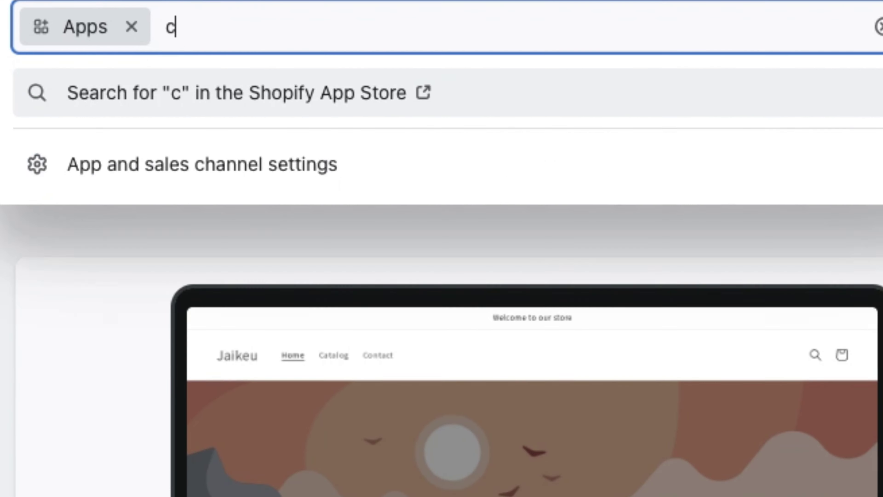
{"action": "type", "text": "own tim"}
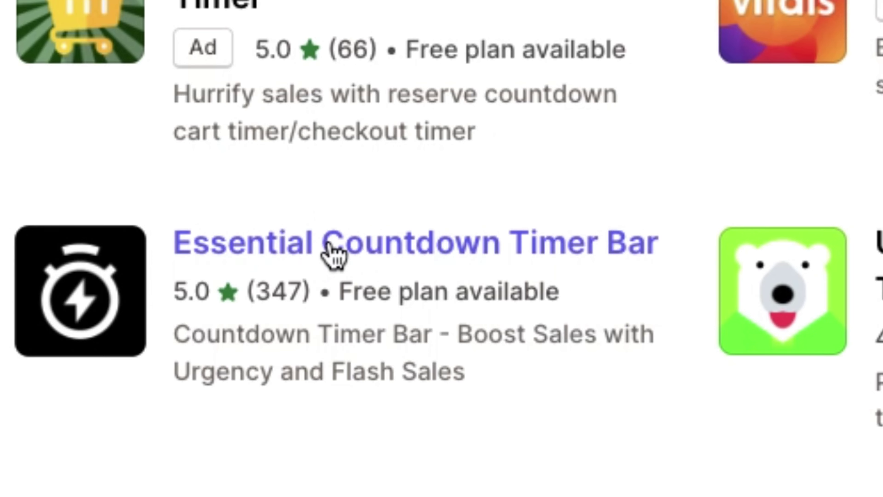
{"action": "left_click", "coordinate": [333, 252]}
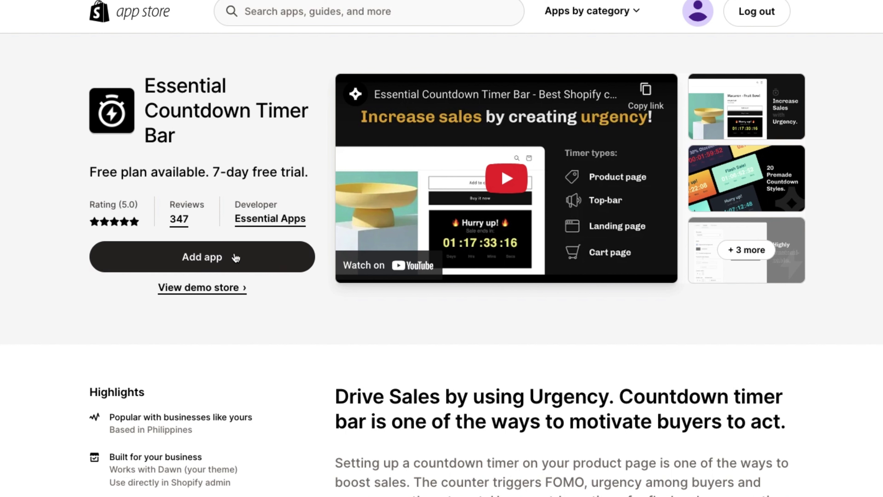
- Start installing Essential Countdown Timer Bar from its App Store listing
{"action": "left_click", "coordinate": [227, 265]}
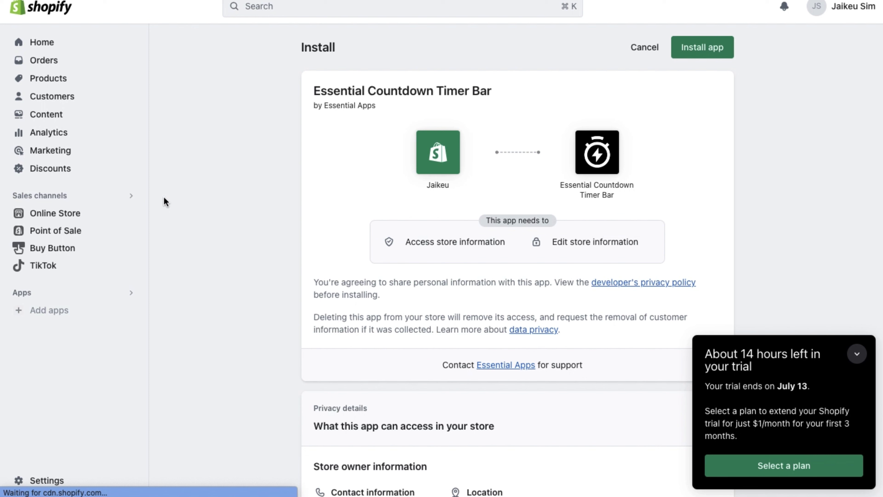
- Install the app and review its Timers page, showing the Free Plan with no timers
{"action": "left_click", "coordinate": [694, 52]}
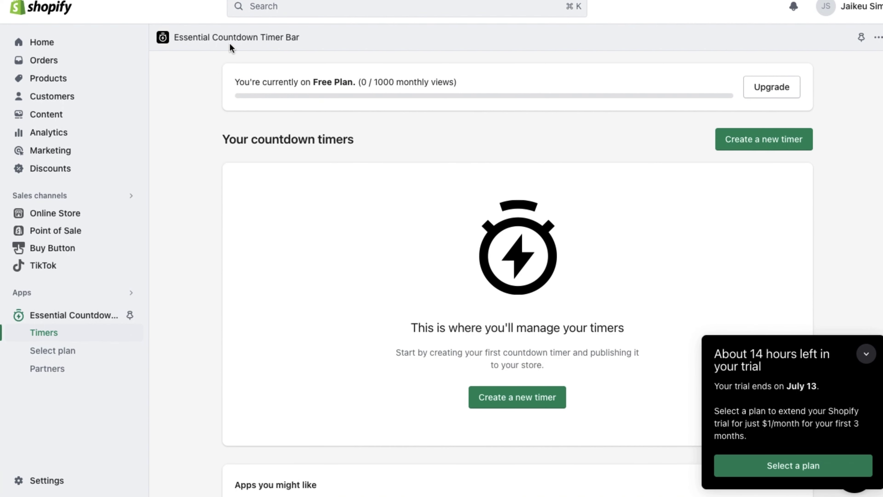
{"action": "left_click", "coordinate": [260, 39]}
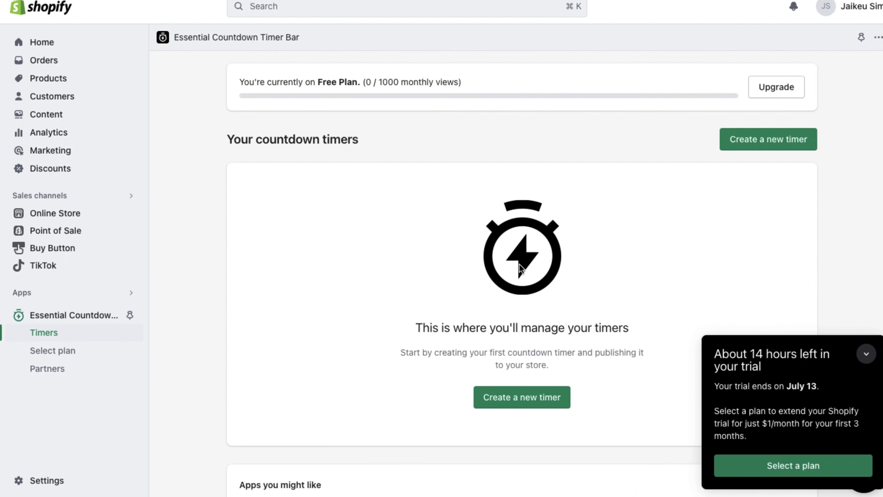
{"action": "scroll", "coordinate": [525, 307], "scroll_direction": "down", "scroll_amount": 3}
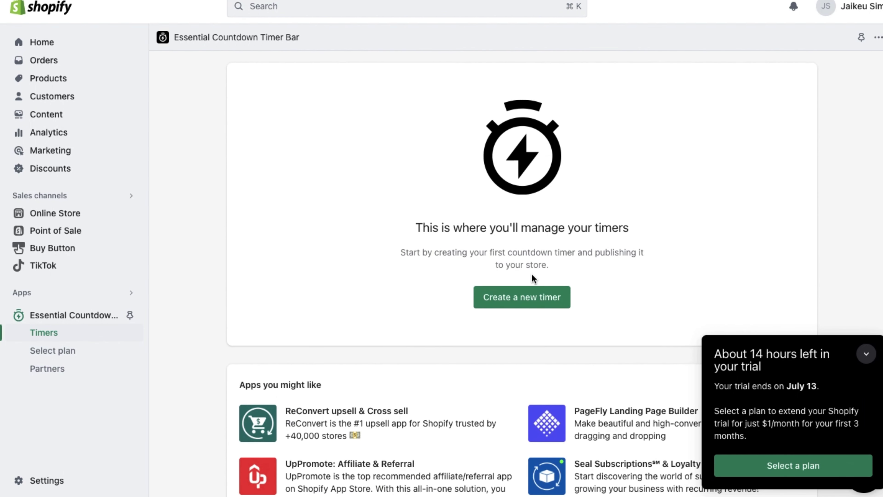
{"action": "scroll", "coordinate": [532, 273], "scroll_direction": "up", "scroll_amount": 1}
{"action": "scroll", "coordinate": [563, 241], "scroll_direction": "up", "scroll_amount": 1}
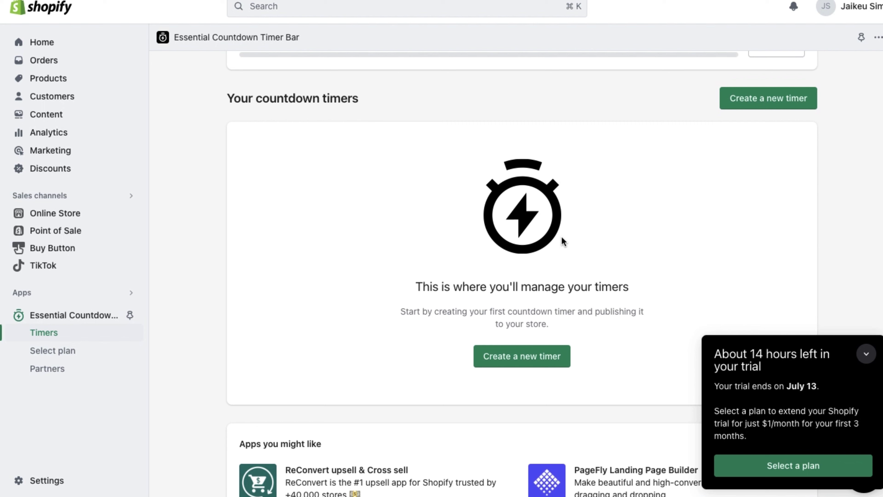
- Create a new countdown timer using the Product page timer type
{"action": "left_click", "coordinate": [536, 358]}
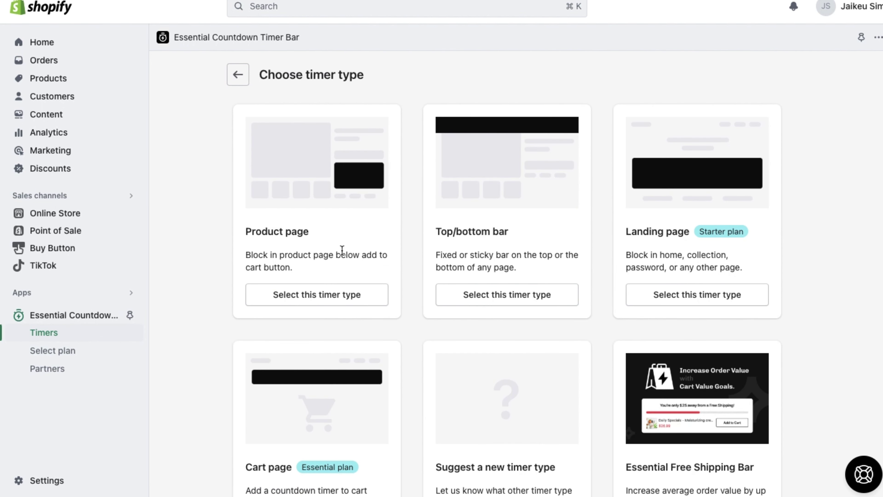
{"action": "scroll", "coordinate": [342, 250], "scroll_direction": "down", "scroll_amount": 3}
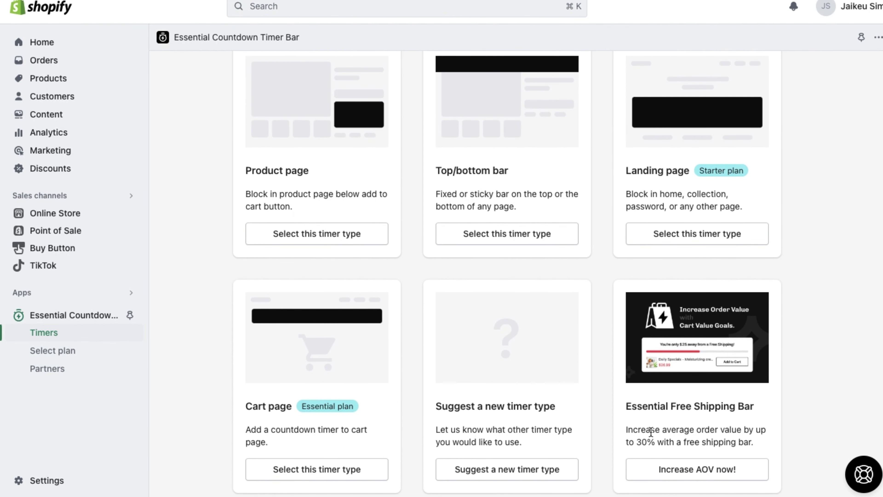
{"action": "left_click", "coordinate": [323, 234]}
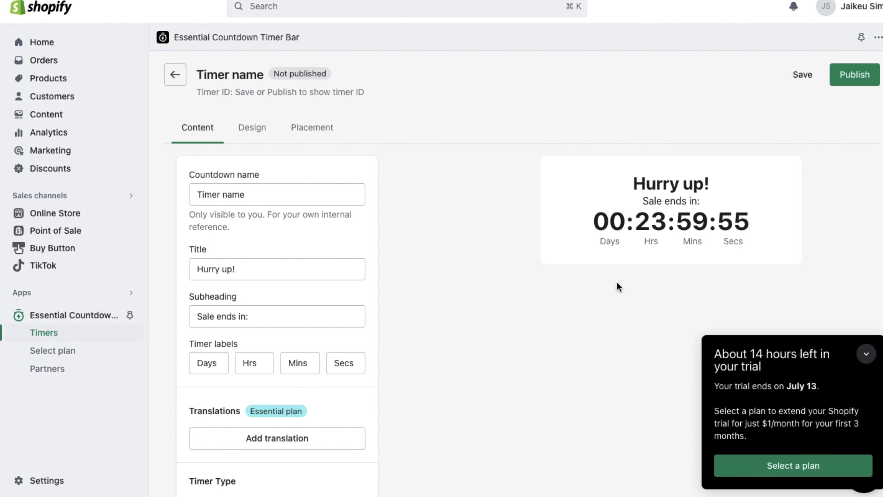
- Rename the countdown timer to 'Flash Sale'
{"action": "triple_click", "coordinate": [237, 194]}
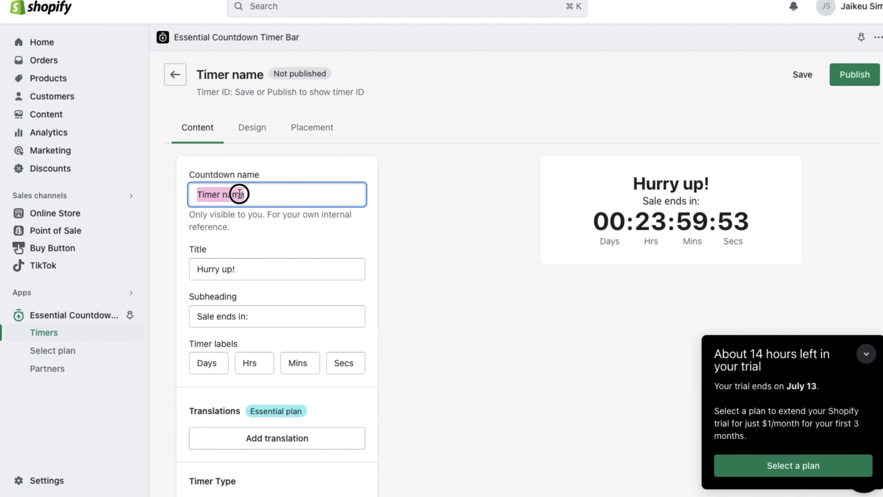
{"action": "key", "text": "BackSpace"}
{"action": "type", "text": "F"}
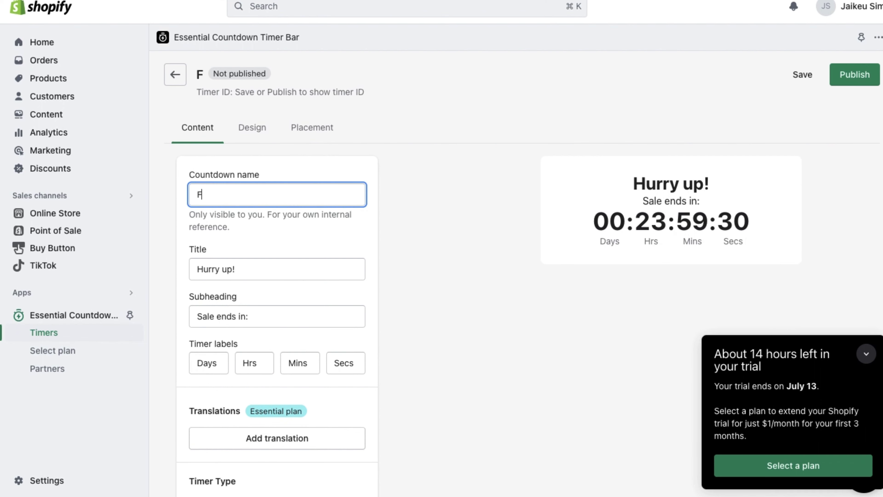
{"action": "type", "text": "lash"}
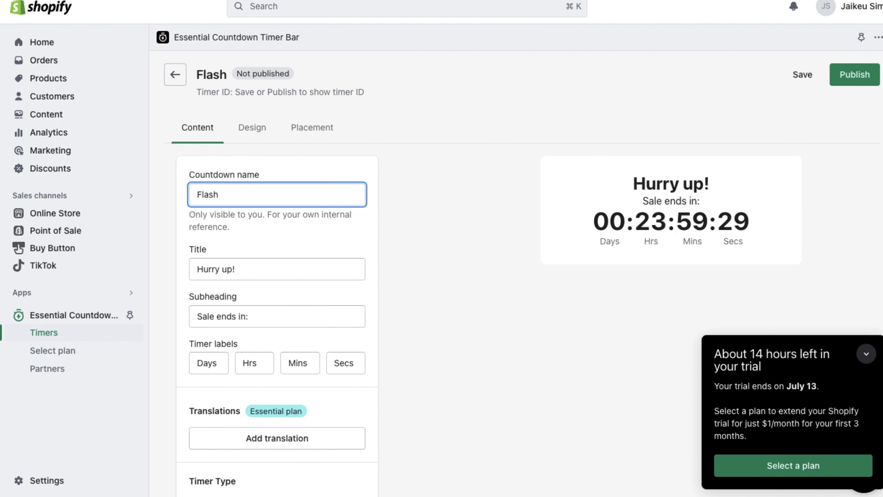
{"action": "type", "text": " Sale"}
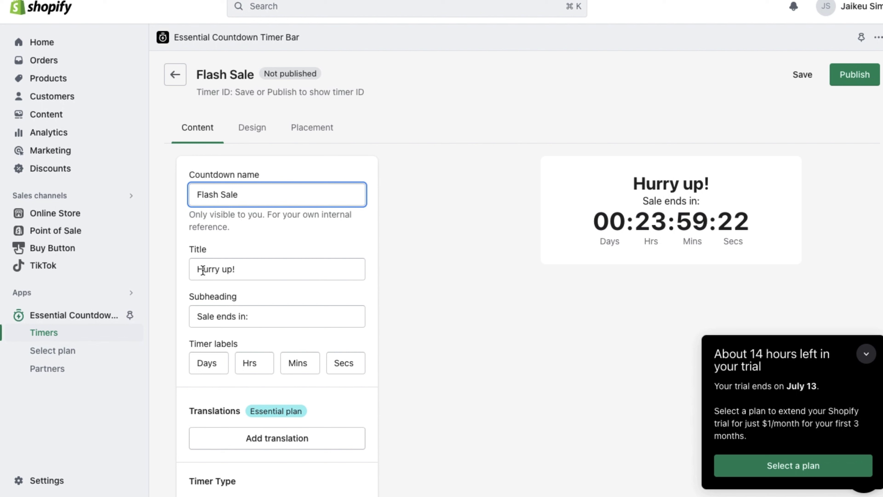
{"action": "scroll", "coordinate": [230, 310], "scroll_direction": "down", "scroll_amount": 5}
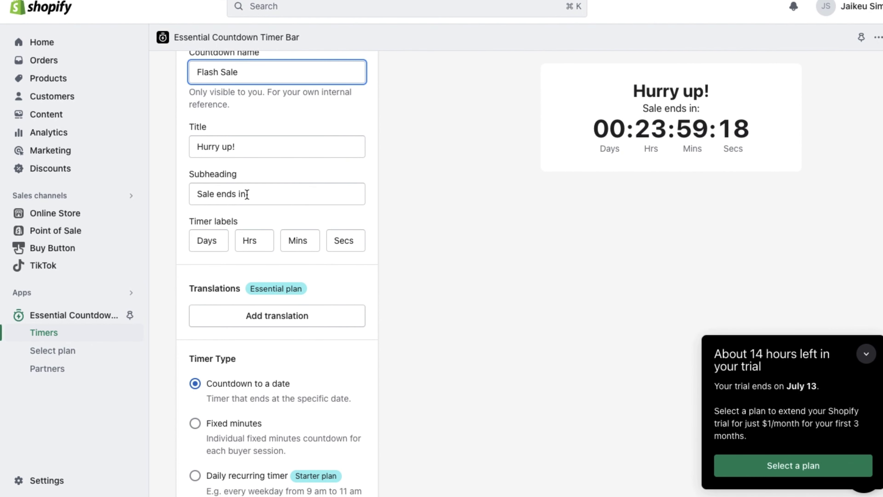
- Change the subheading word 'ends' to 'starts' so it reads 'Sale starts in:'
{"action": "left_click", "coordinate": [233, 194]}
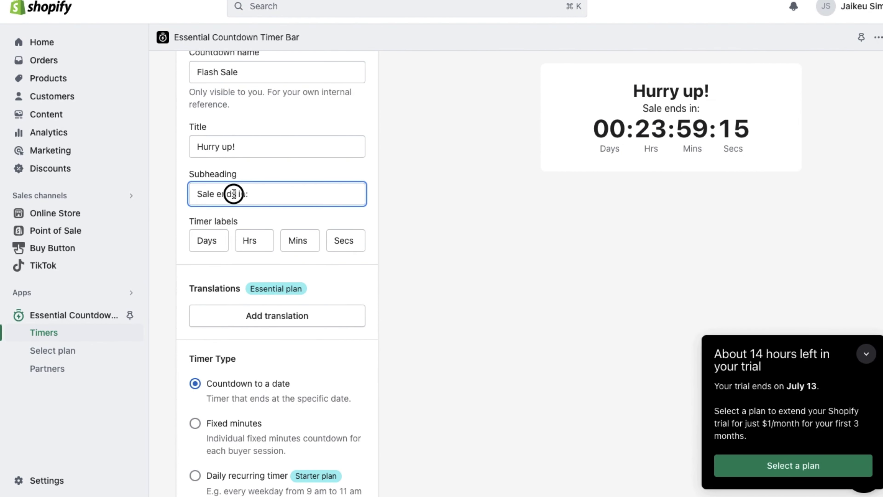
{"action": "double_click", "coordinate": [219, 194]}
{"action": "type", "text": "starts"}
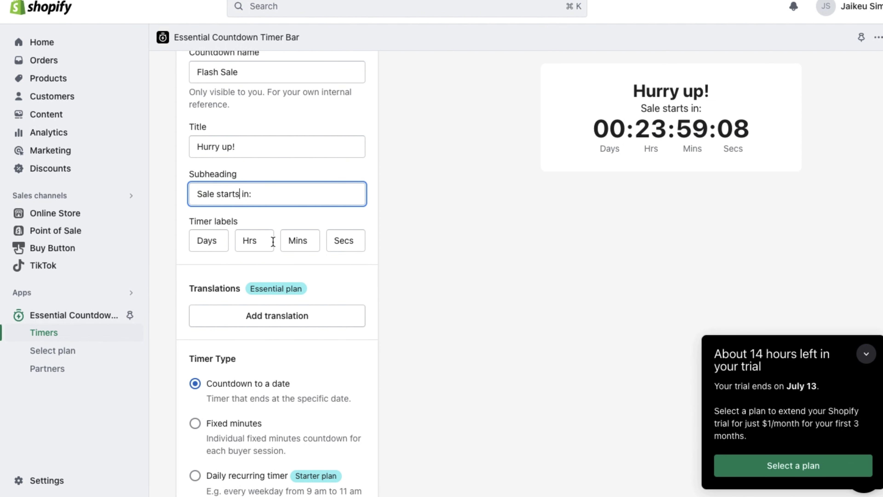
{"action": "scroll", "coordinate": [295, 240], "scroll_direction": "down", "scroll_amount": 8}
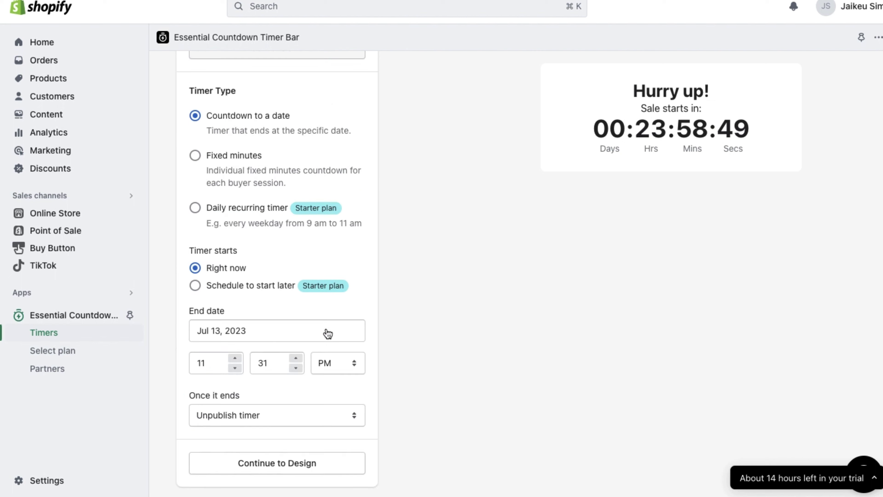
- Continue to the Flash Sale Design settings: Custom template, white #FFFFFF background, 8 px corners
{"action": "left_click", "coordinate": [268, 466]}
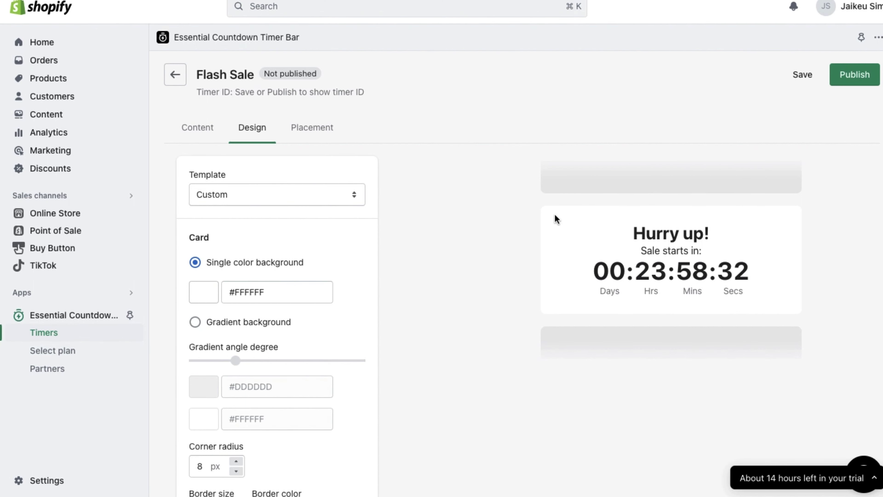
{"action": "scroll", "coordinate": [506, 239], "scroll_direction": "down", "scroll_amount": 2}
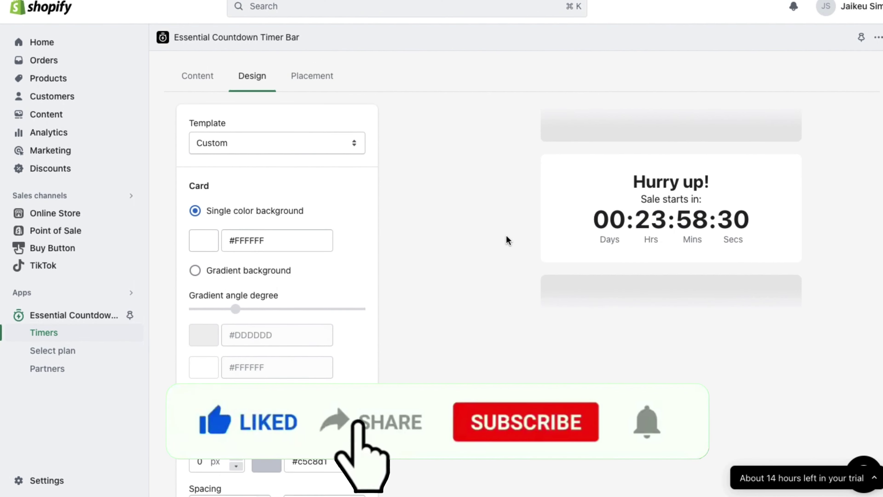
{"action": "scroll", "coordinate": [506, 240], "scroll_direction": "up", "scroll_amount": 2}
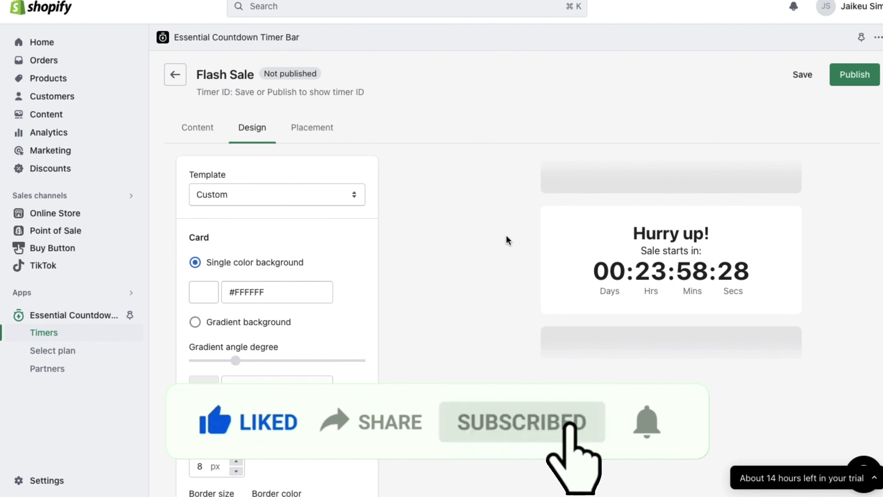